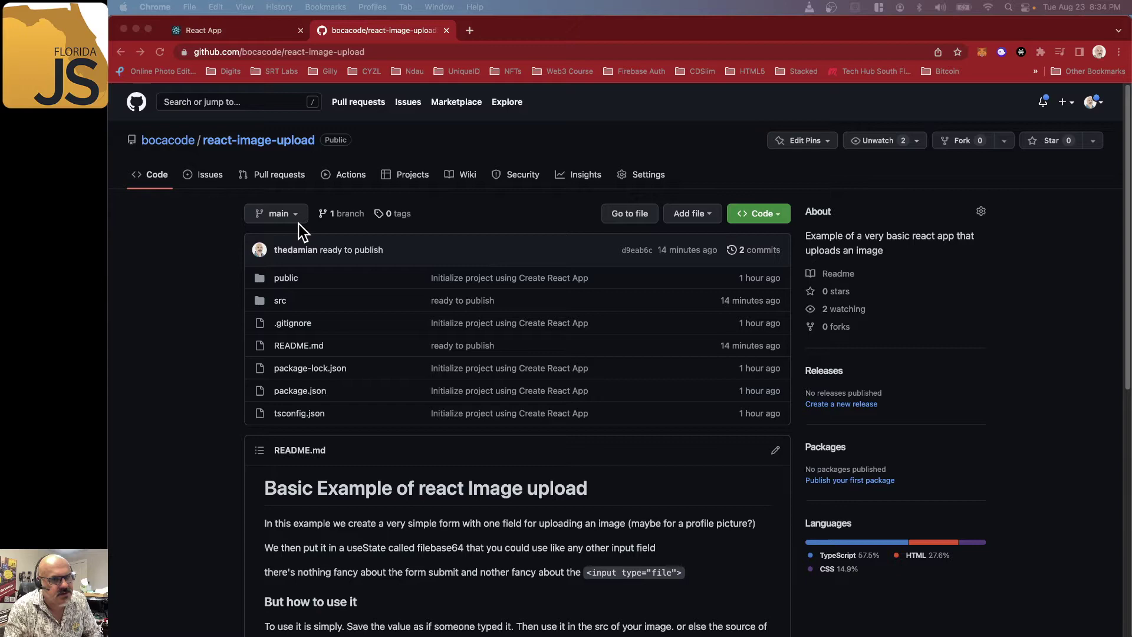
pyautogui.scroll(-3, 301, 232)
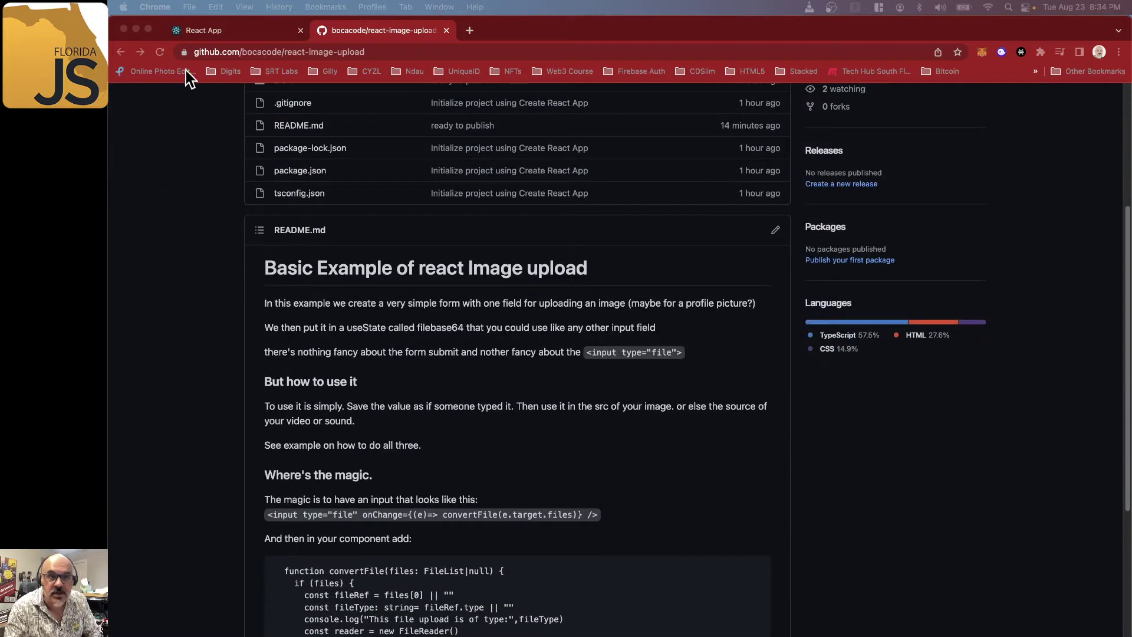
# Step: Reload the GitHub repository page so the README shows its new Demo link
pyautogui.click(160, 53)
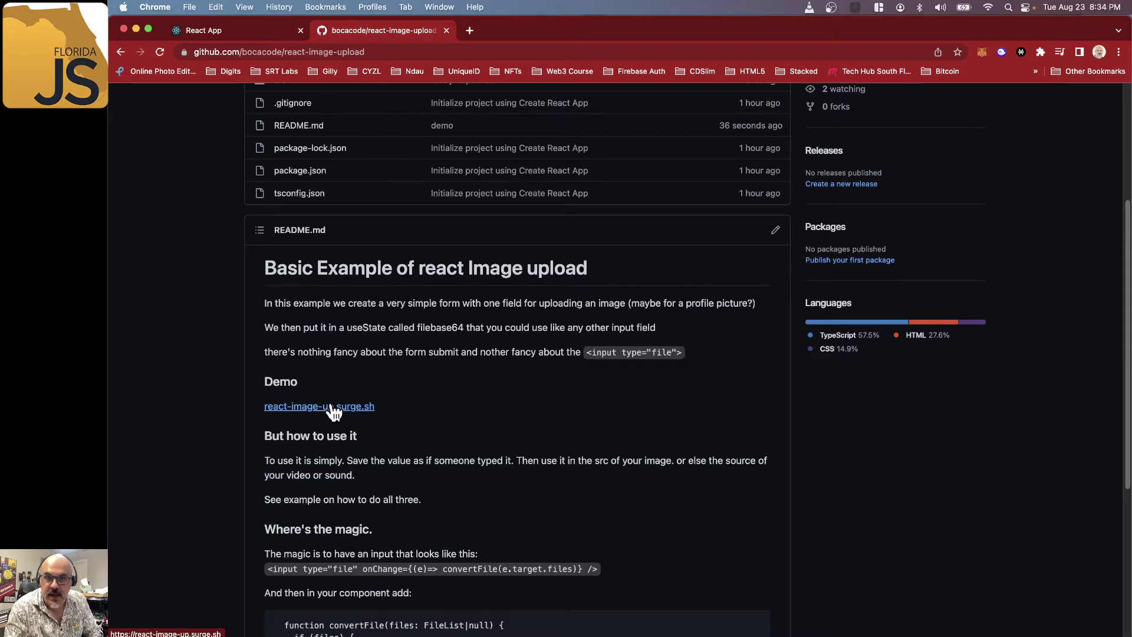
pyautogui.scroll(-2, 341, 411)
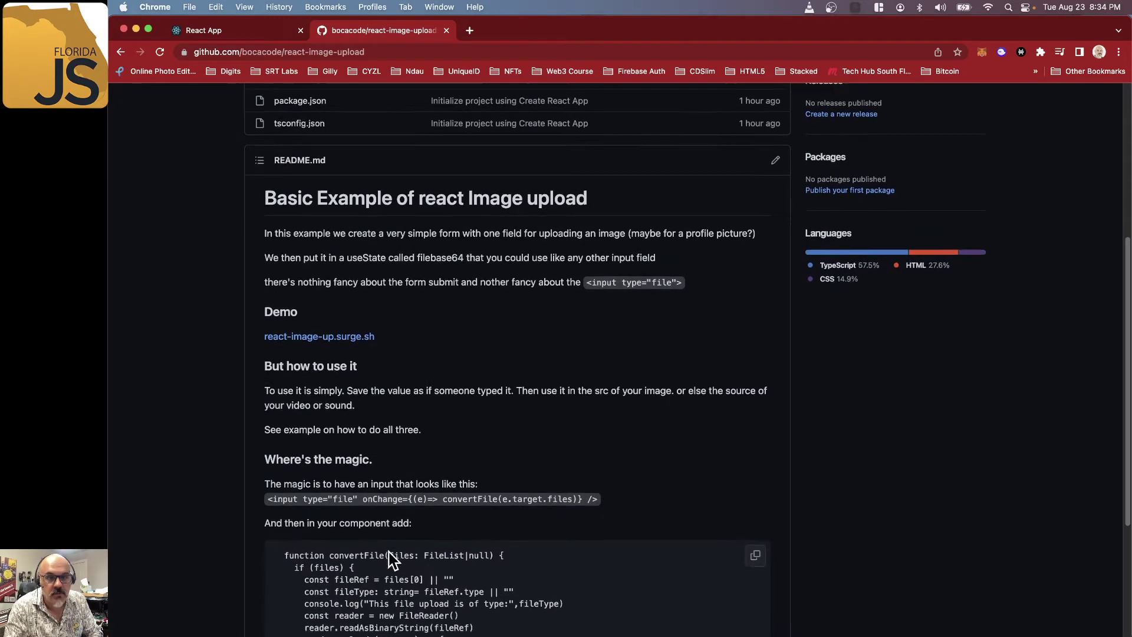
pyautogui.scroll(-3, 346, 483)
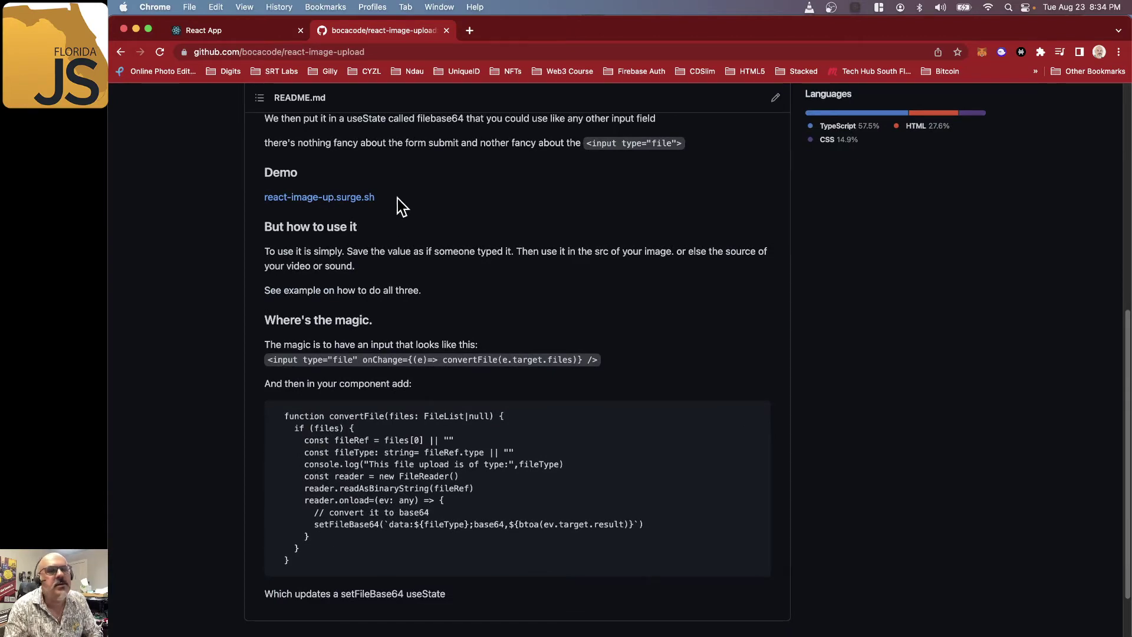
pyautogui.scroll(5, 397, 198)
# Step: Upload the cheers photo JPEG in the demo app, submit it, and dismiss the alert
pyautogui.click(256, 35)
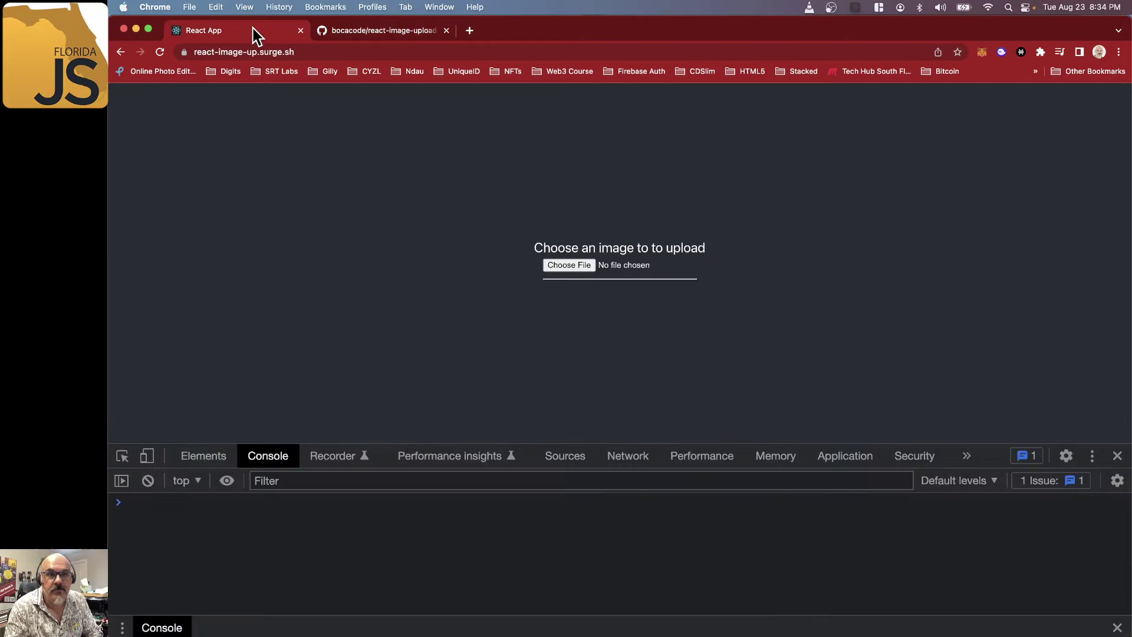
pyautogui.click(560, 267)
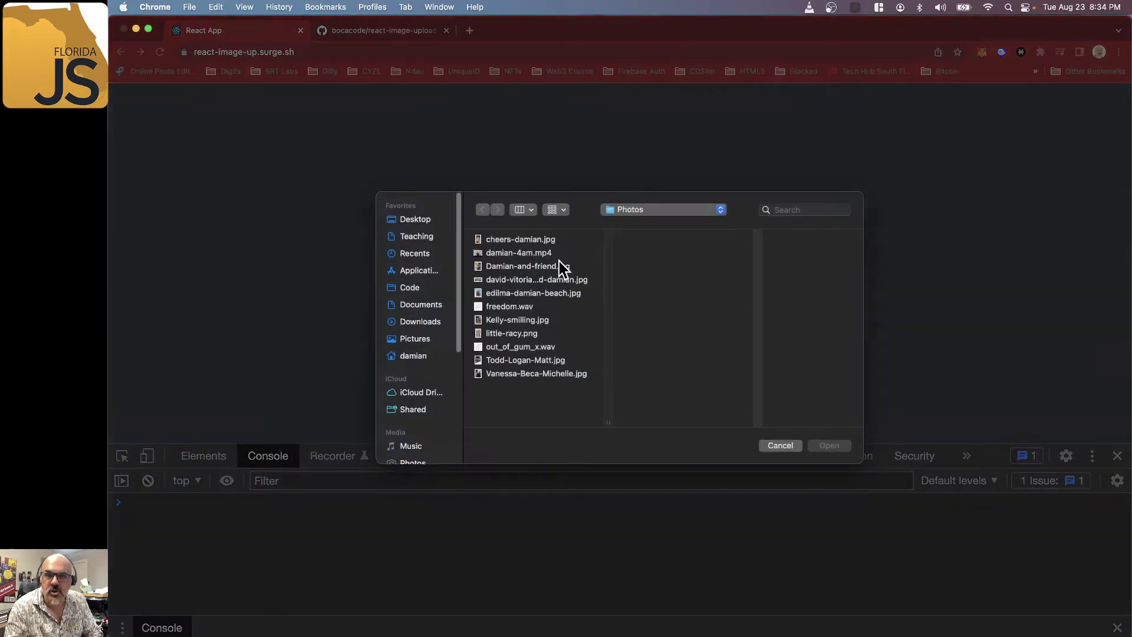
pyautogui.click(528, 246)
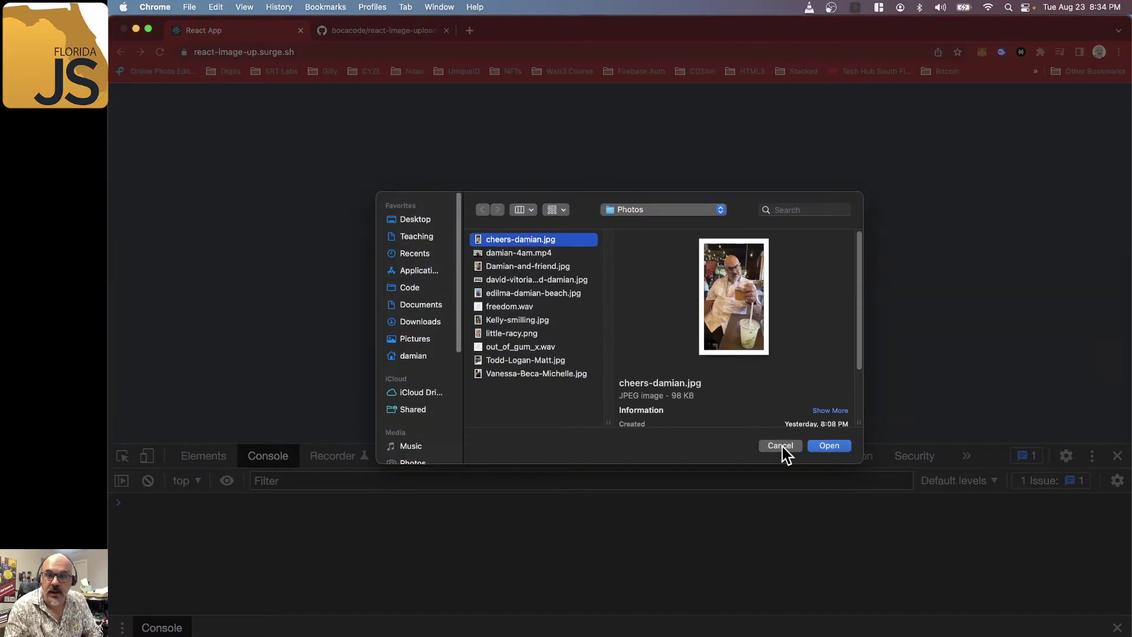
pyautogui.click(820, 449)
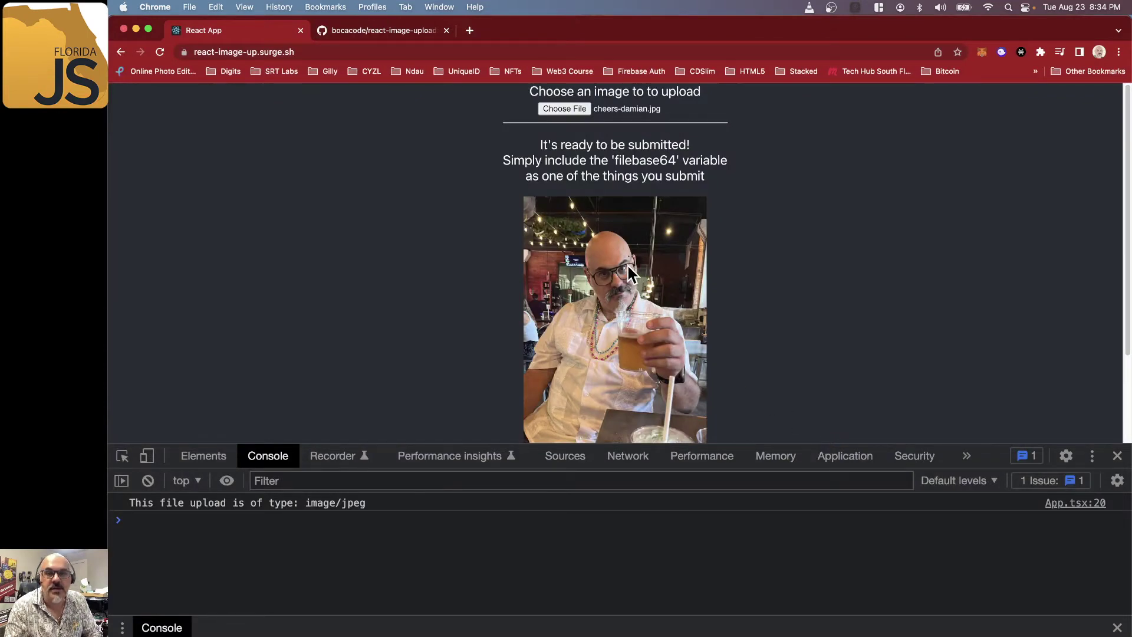
pyautogui.scroll(-3, 628, 275)
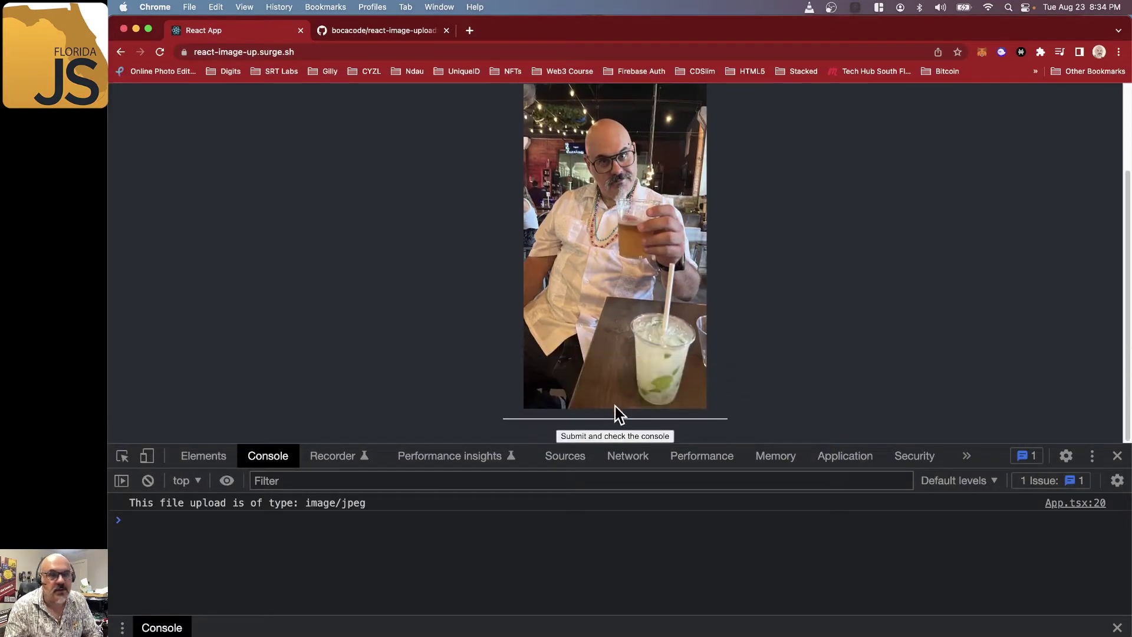
pyautogui.click(608, 434)
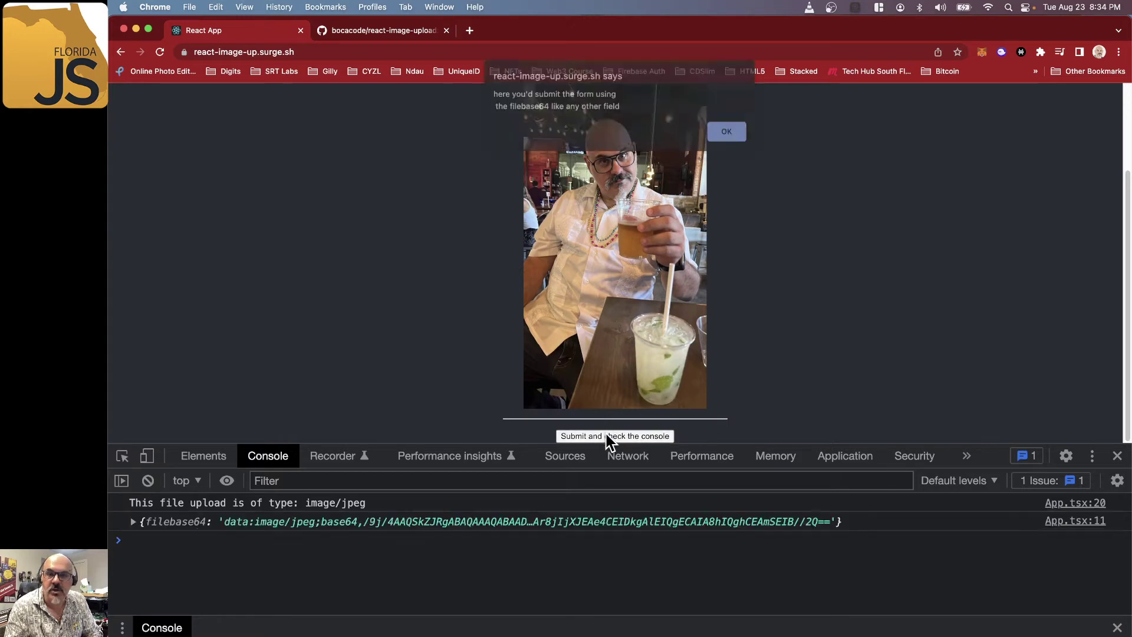
pyautogui.click(733, 137)
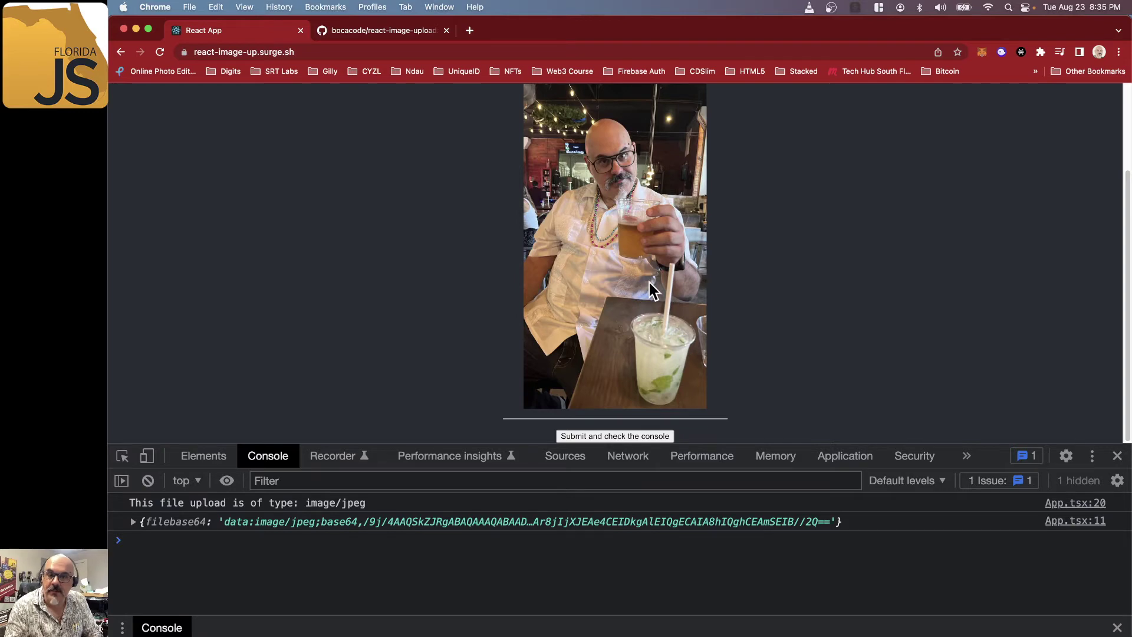
pyautogui.scroll(5, 718, 269)
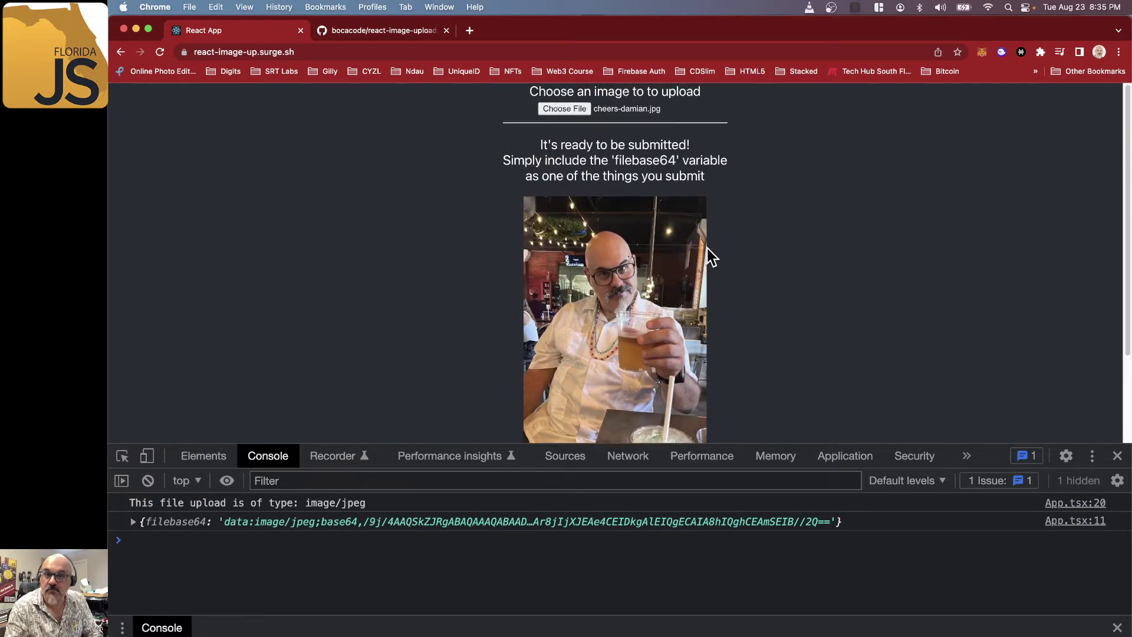
# Step: Load the freedom.wav audio file into the uploader
pyautogui.click(564, 109)
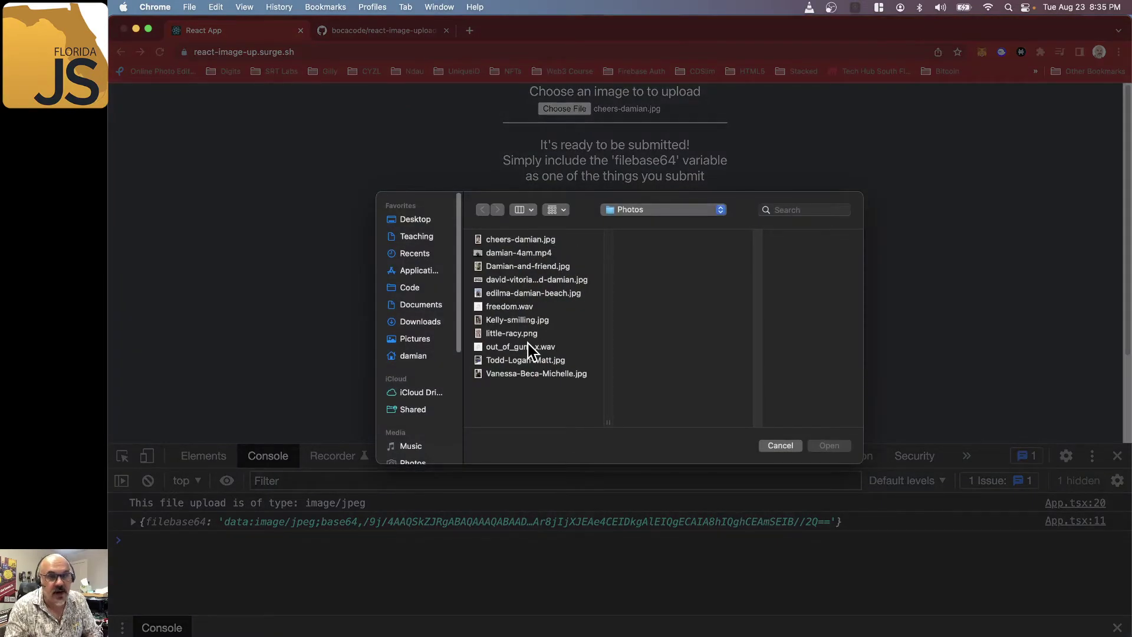
pyautogui.click(523, 308)
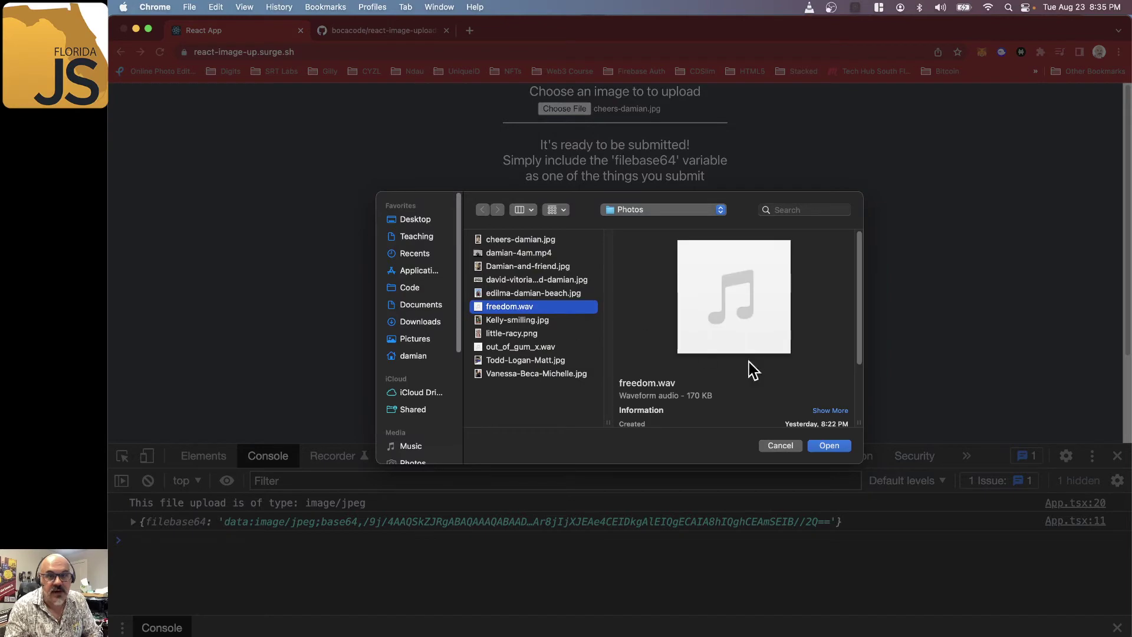
pyautogui.click(829, 447)
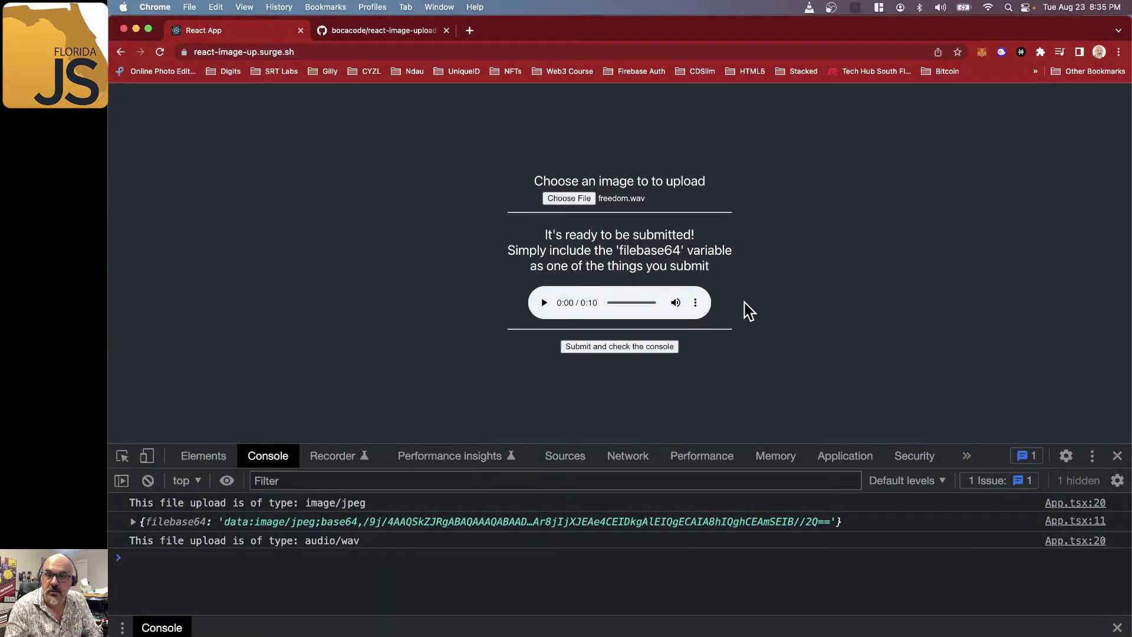
# Step: Load damian-4am.mp4, submit it to log its base64, and dismiss the alert
pyautogui.click(570, 198)
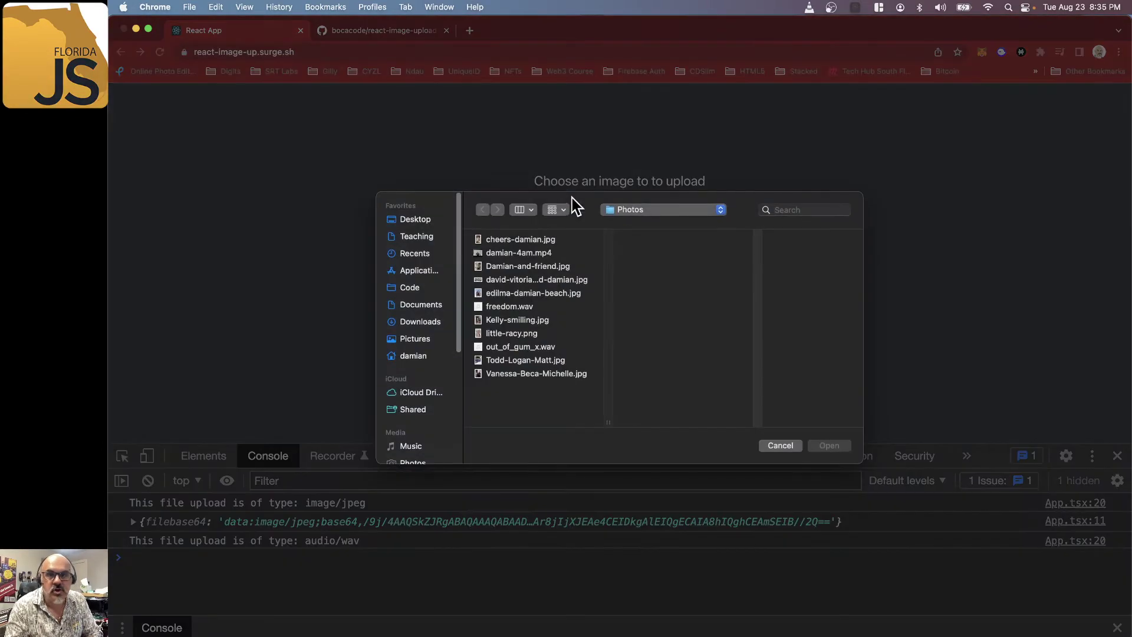
pyautogui.click(530, 253)
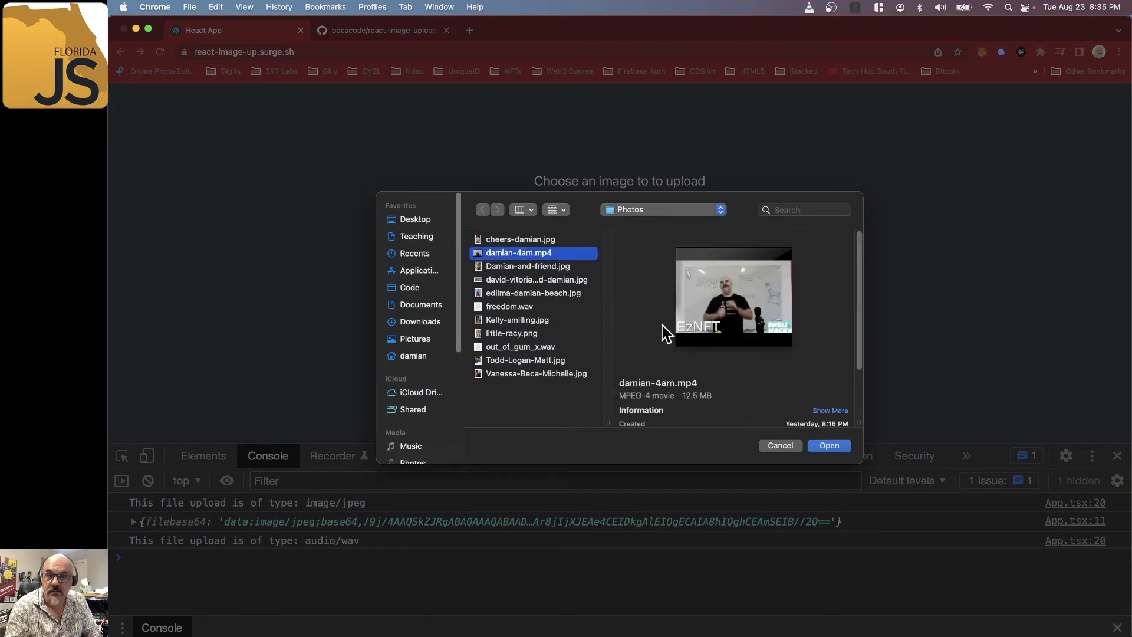
pyautogui.click(830, 446)
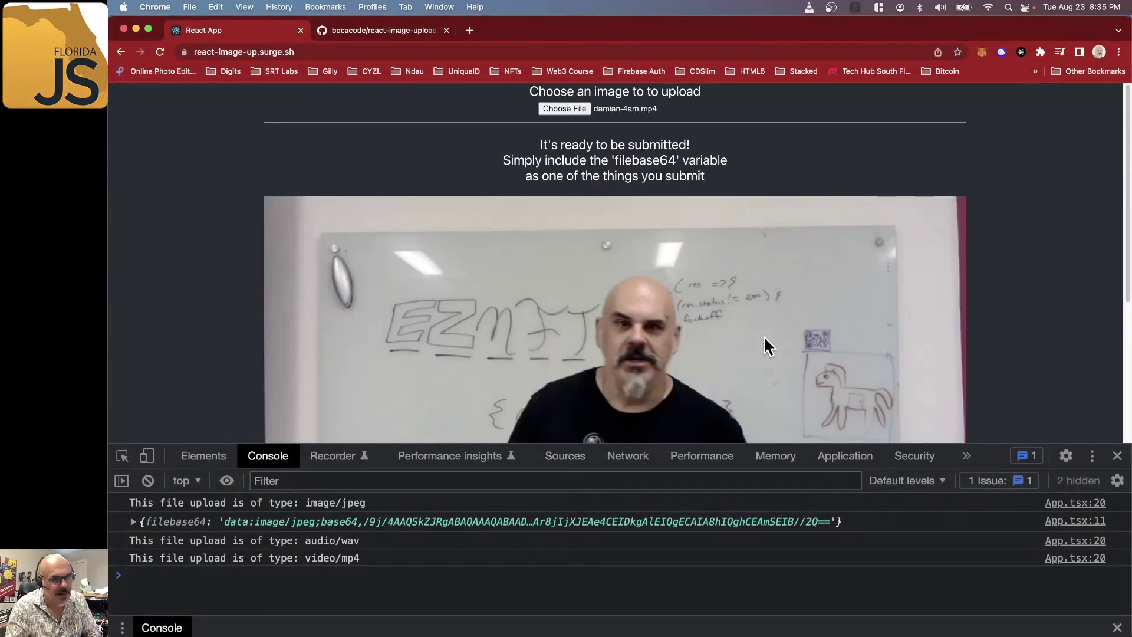
pyautogui.scroll(-5, 762, 335)
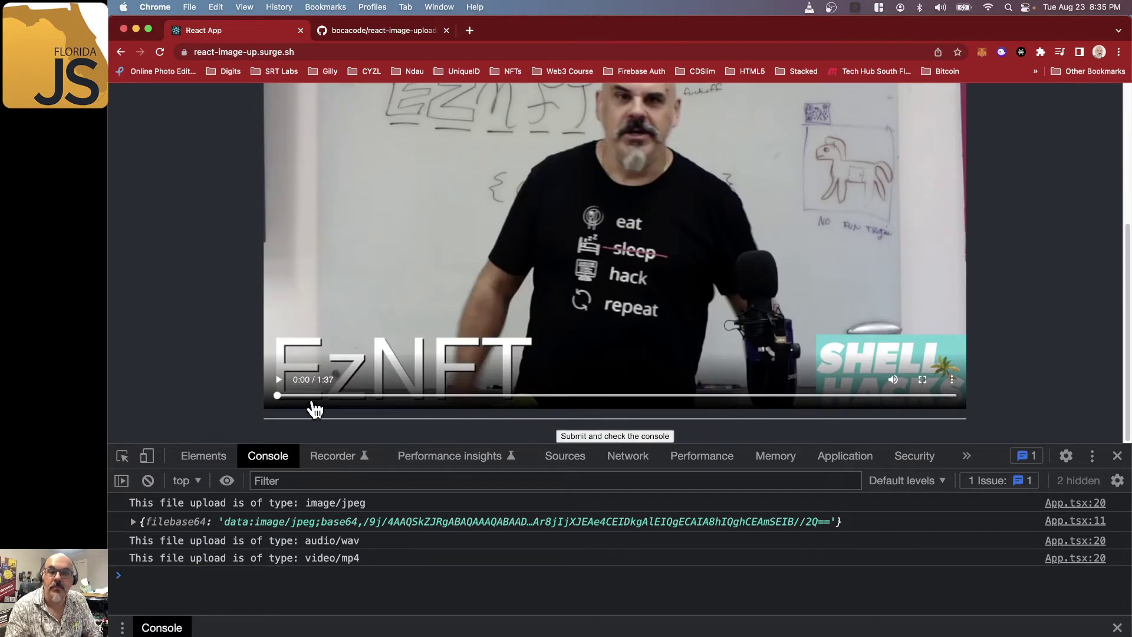
pyautogui.click(589, 437)
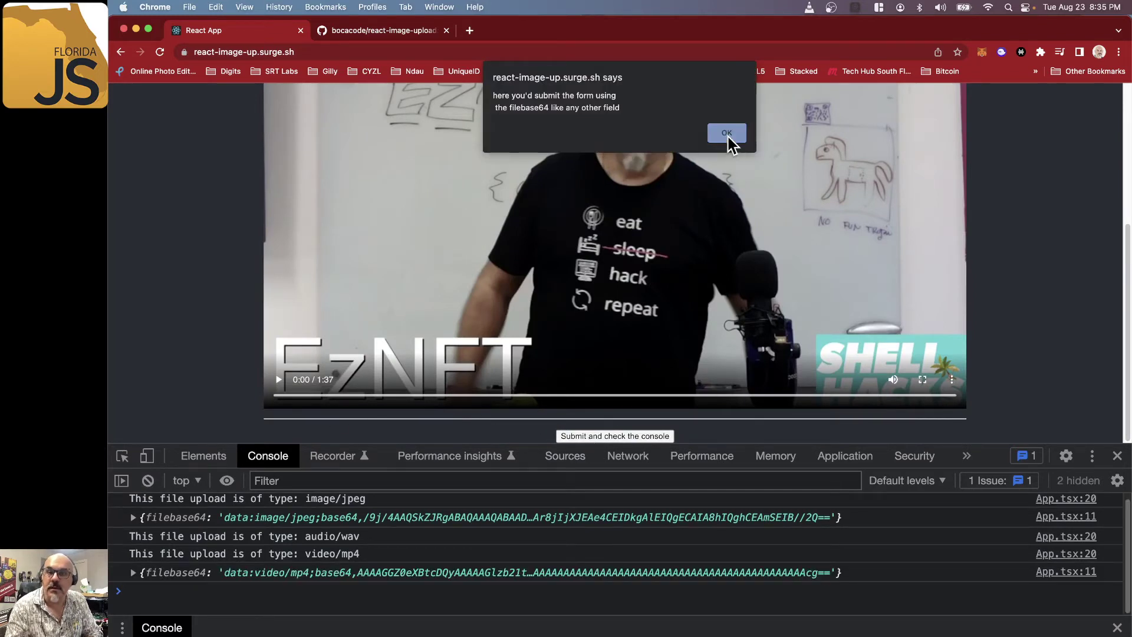
pyautogui.click(727, 135)
pyautogui.moveTo(423, 612)
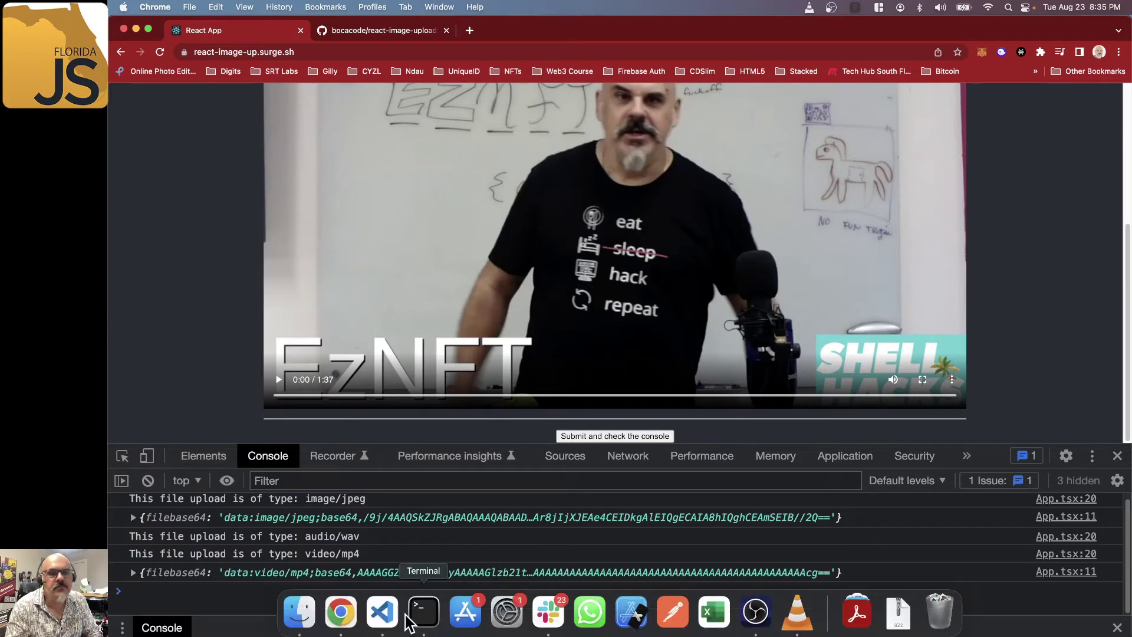
# Step: Switch to App.tsx in VS Code and highlight the convertFile function
pyautogui.click(381, 615)
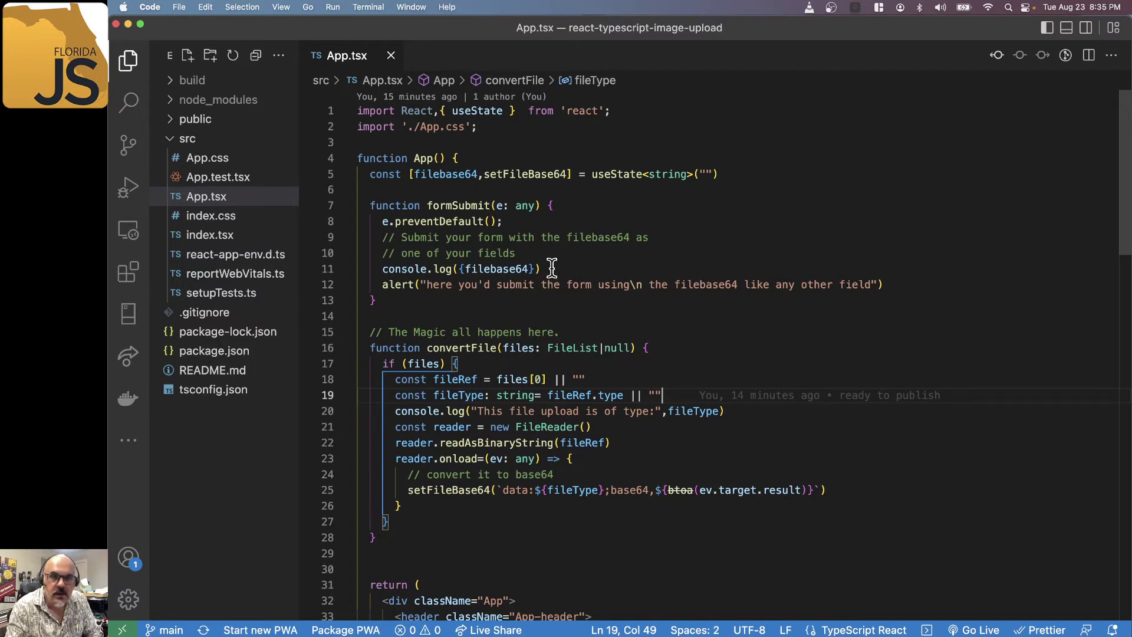
pyautogui.moveTo(385, 320); pyautogui.dragTo(468, 575)
pyautogui.click(467, 522)
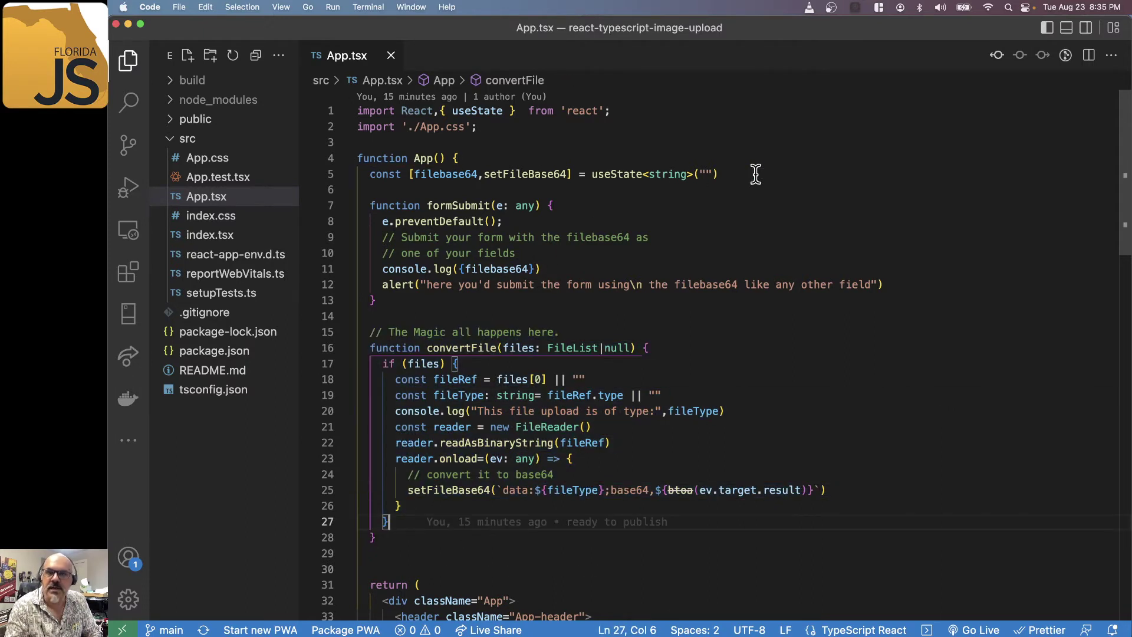
# Step: Highlight the filebase64 state on line 5, its uses, and the line 11 console.log
pyautogui.moveTo(750, 175); pyautogui.dragTo(370, 175)
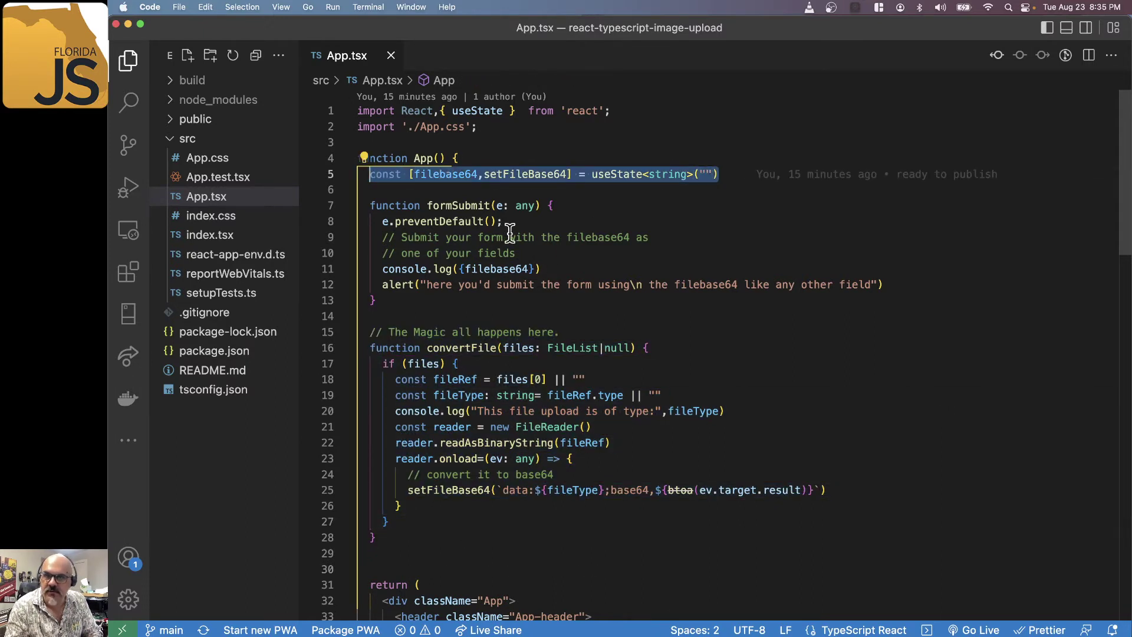
pyautogui.click(445, 174)
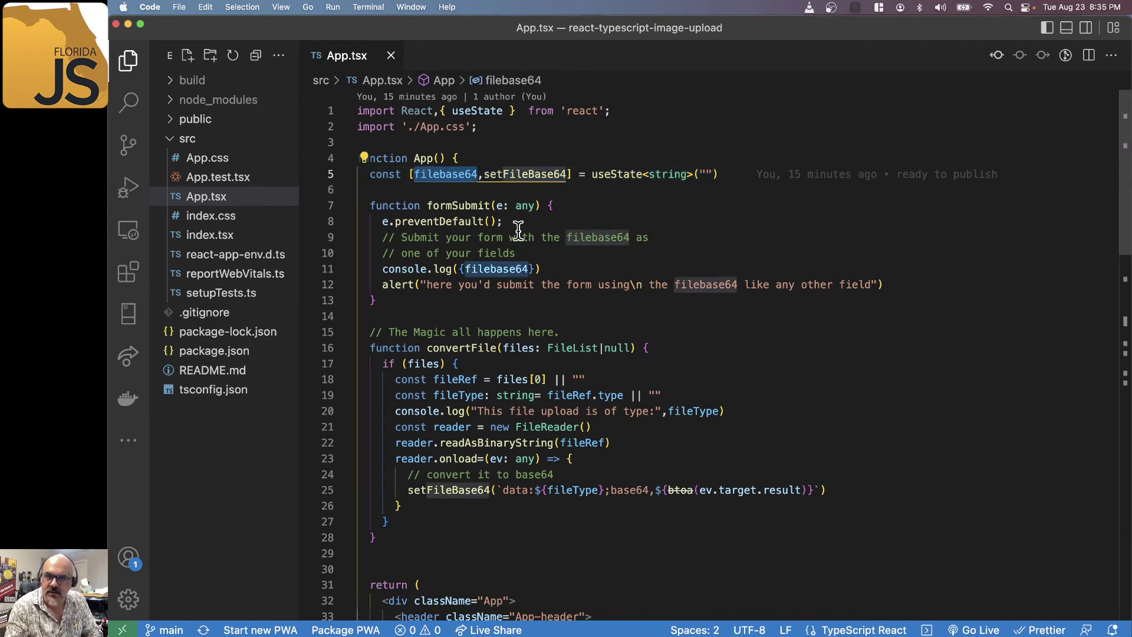
pyautogui.moveTo(541, 270); pyautogui.dragTo(367, 278)
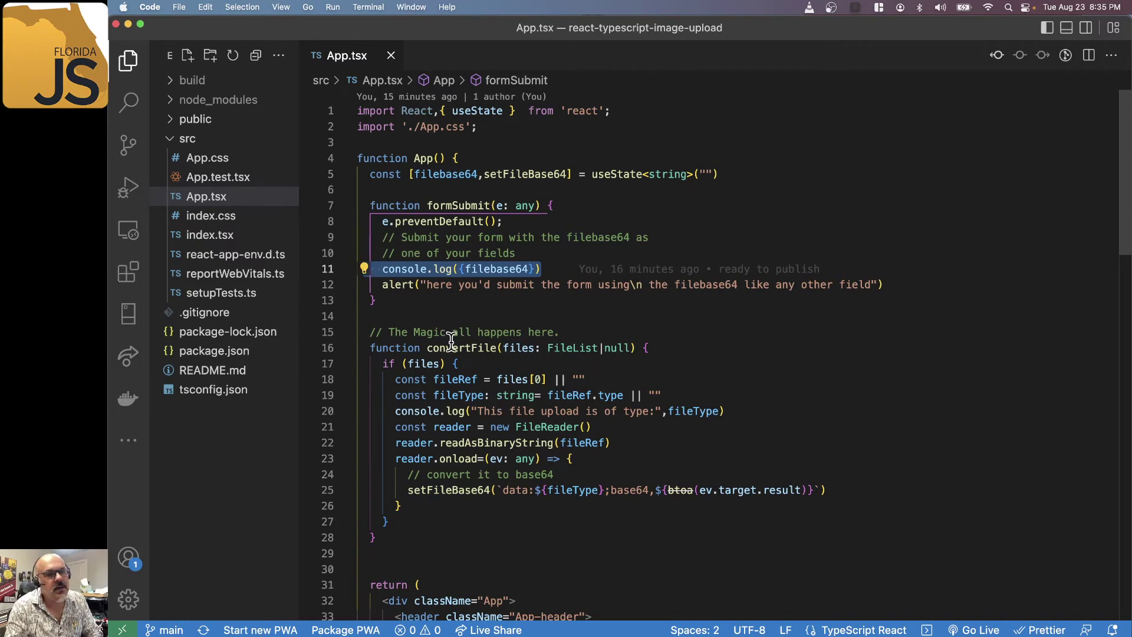
pyautogui.moveTo(495, 442)
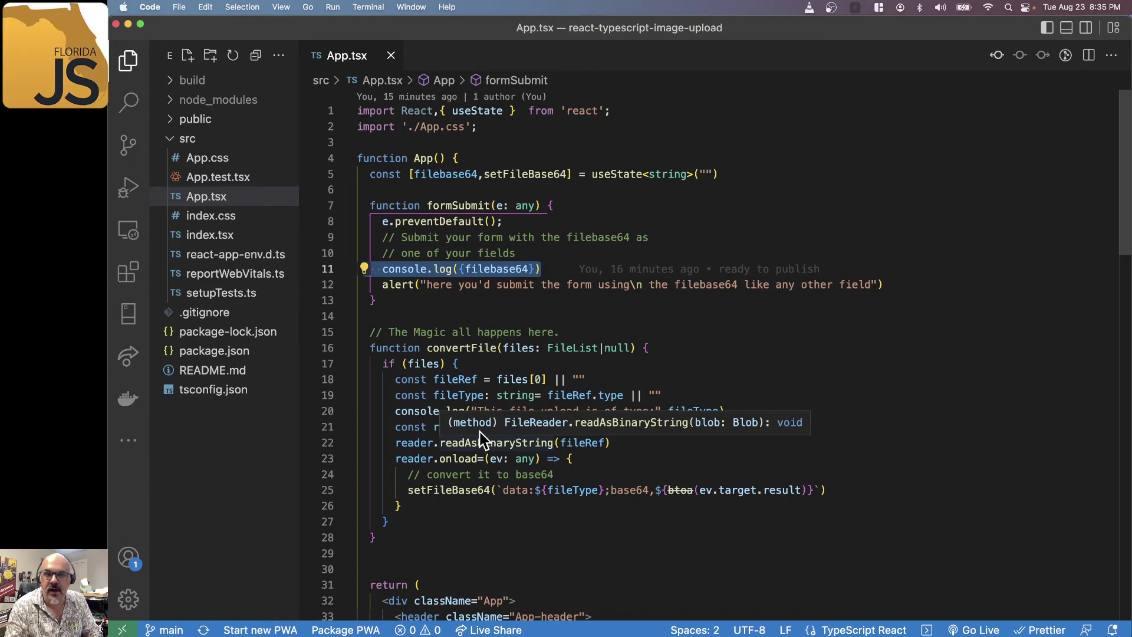
pyautogui.scroll(-10, 482, 439)
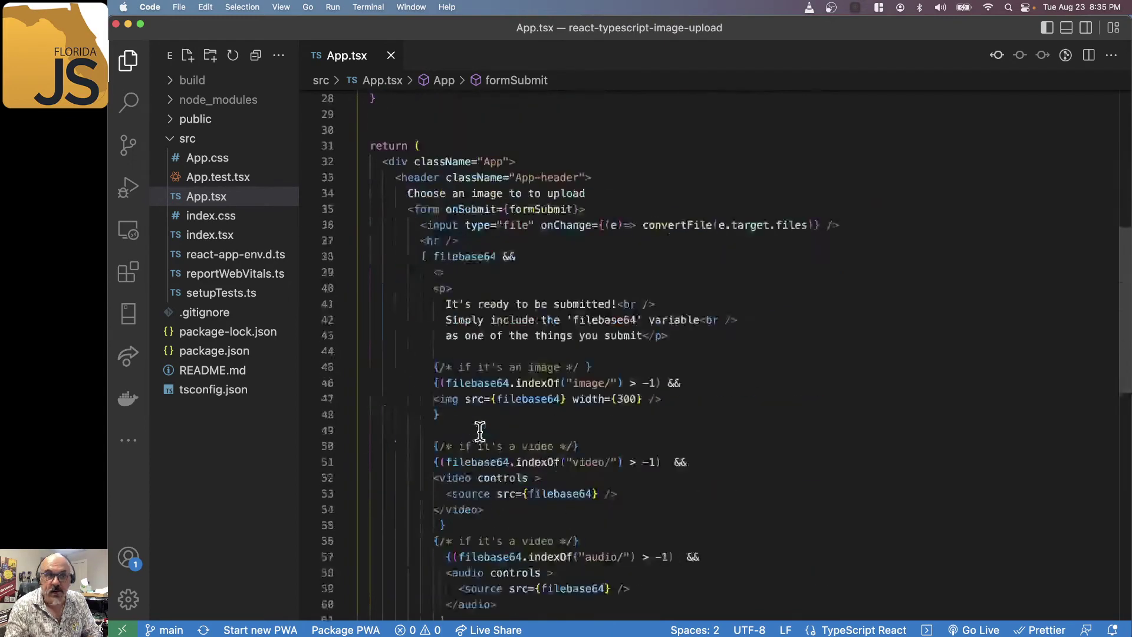
pyautogui.scroll(-5, 480, 430)
pyautogui.scroll(4, 480, 429)
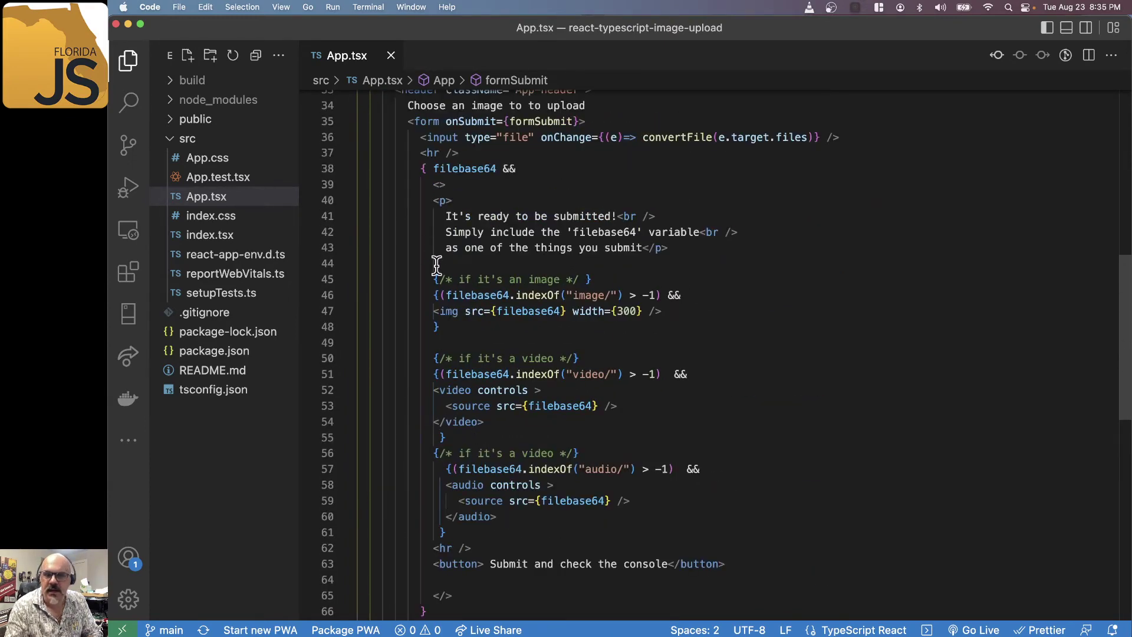
pyautogui.moveTo(427, 278); pyautogui.dragTo(453, 329)
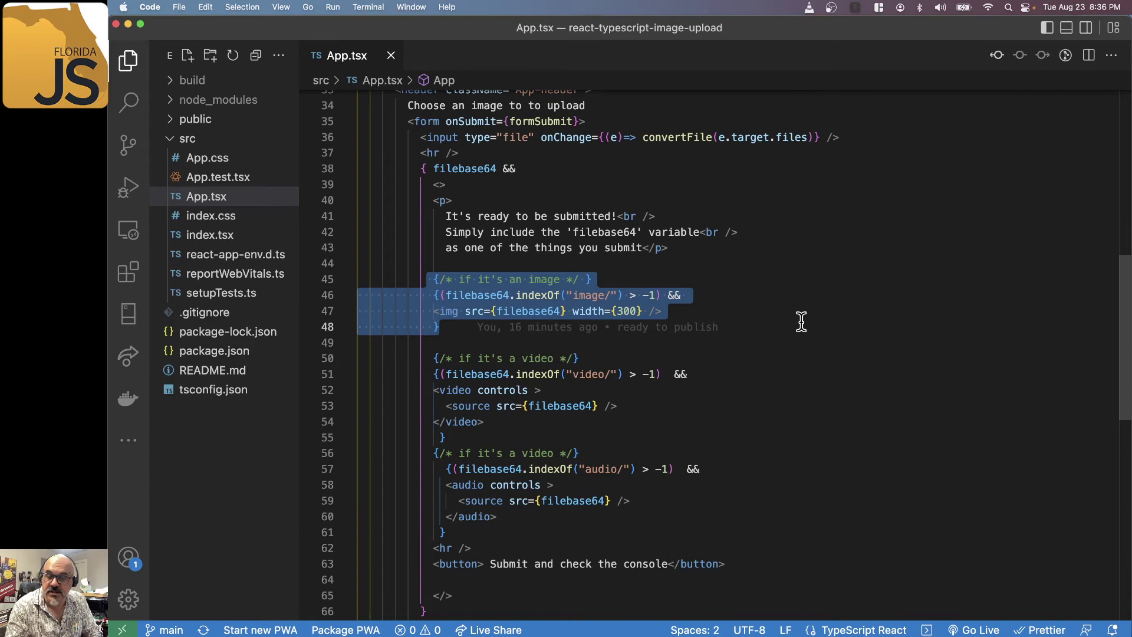
pyautogui.moveTo(488, 439); pyautogui.dragTo(374, 356)
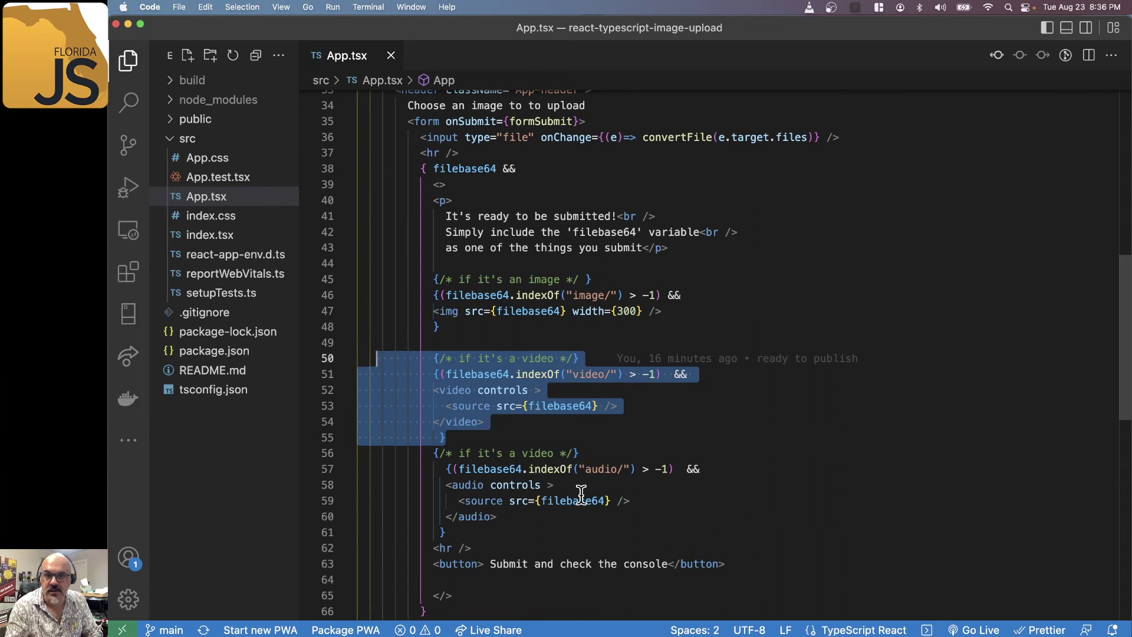
pyautogui.moveTo(465, 534)
pyautogui.mouseDown()
pyautogui.moveTo(414, 523)
pyautogui.moveTo(360, 456)
pyautogui.mouseUp()
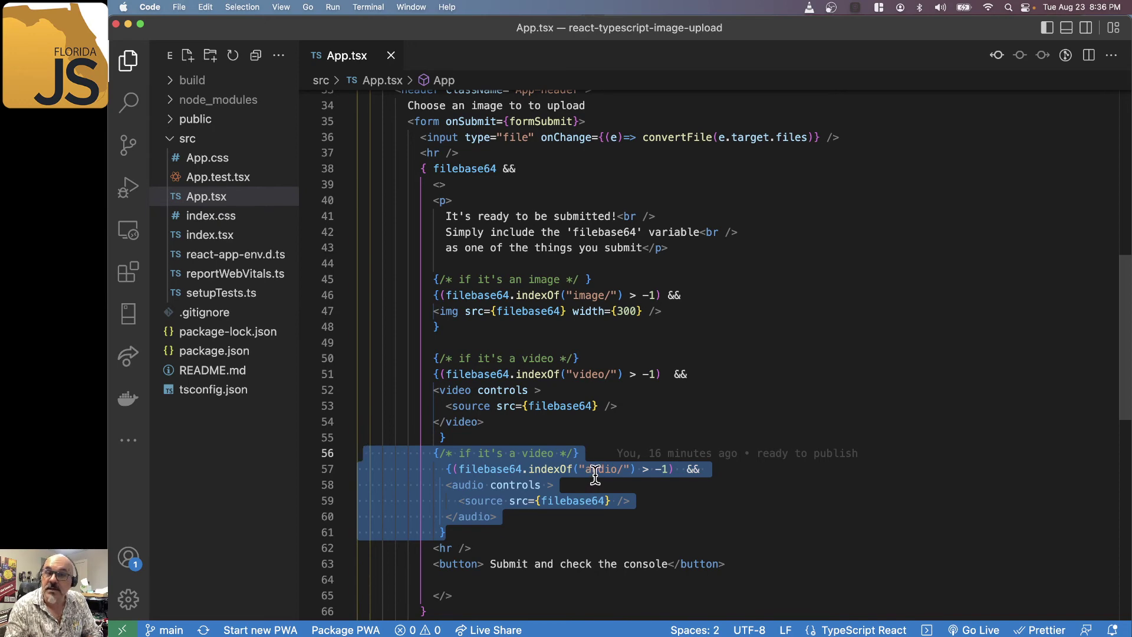
pyautogui.scroll(5, 596, 475)
pyautogui.scroll(4, 593, 467)
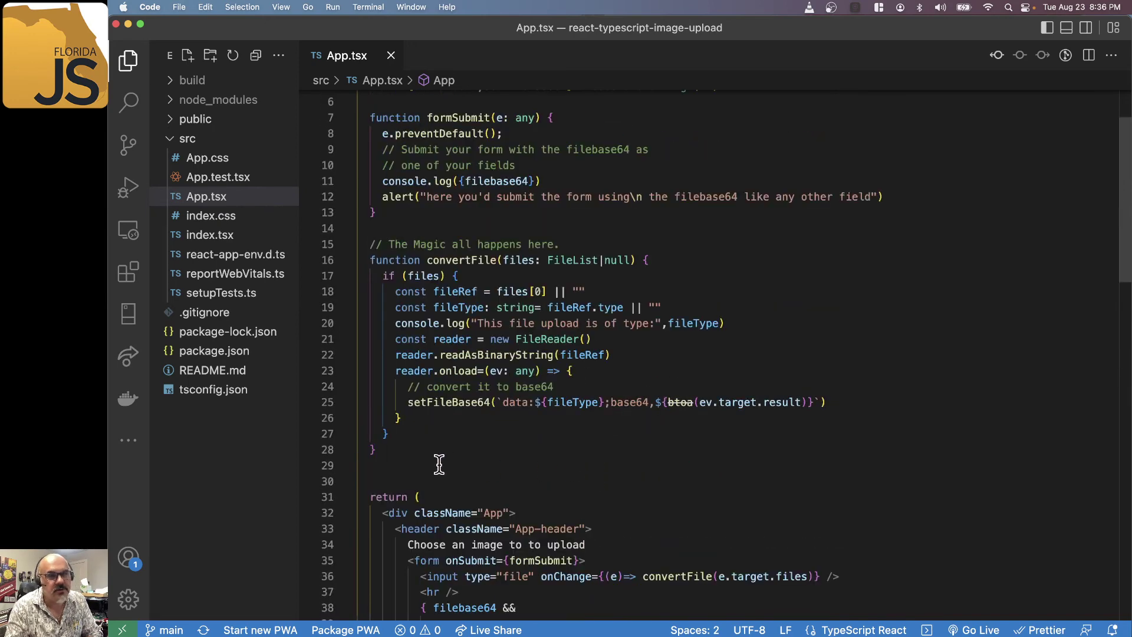
pyautogui.moveTo(439, 465); pyautogui.dragTo(358, 260)
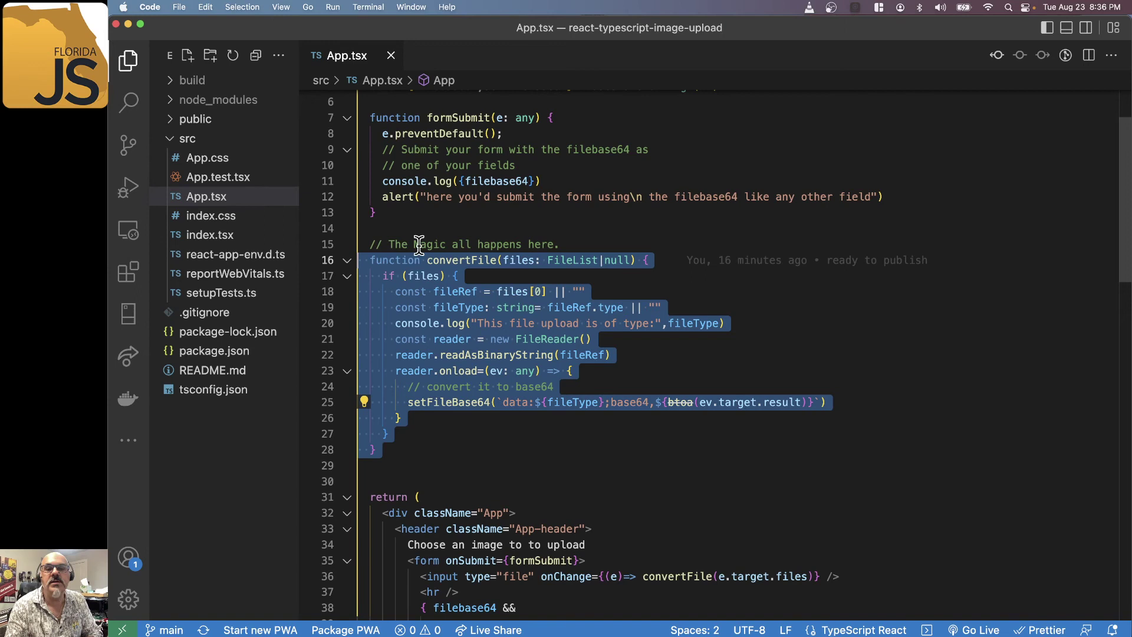
pyautogui.doubleClick(495, 182)
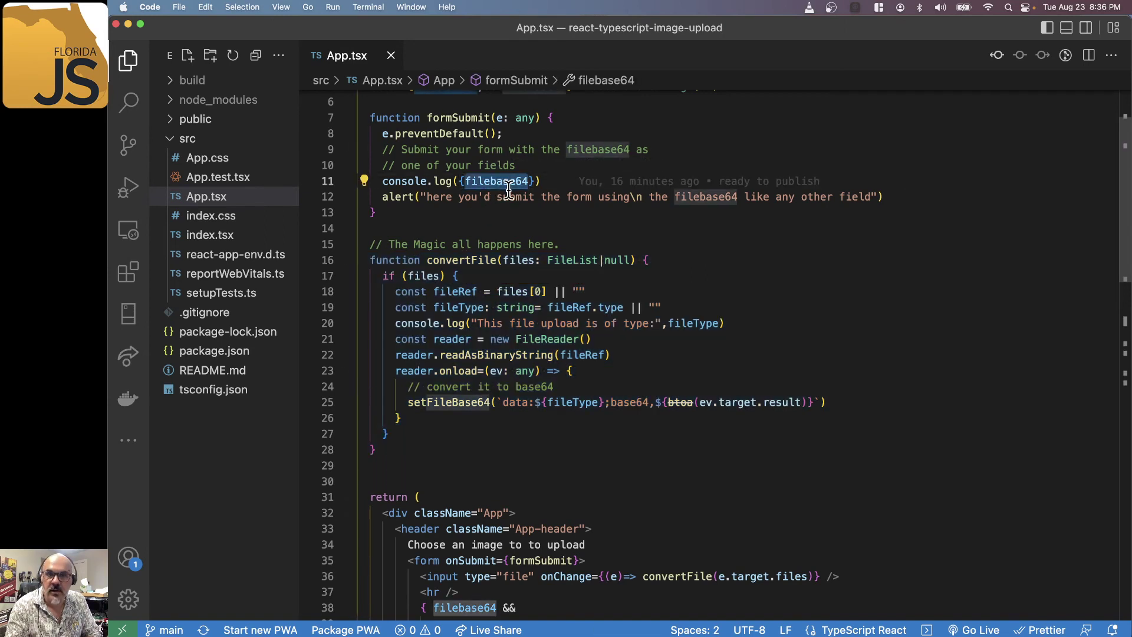